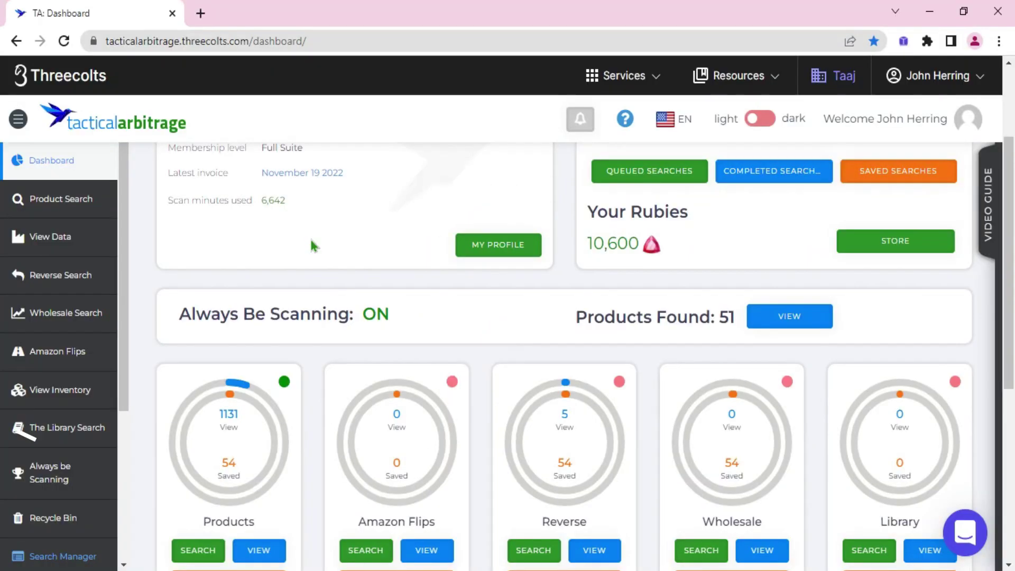
Examine the dashboard's account summary, the available navigation sections, and the active and completed searches in the search manager summary
scroll(312, 244, "up", 2)
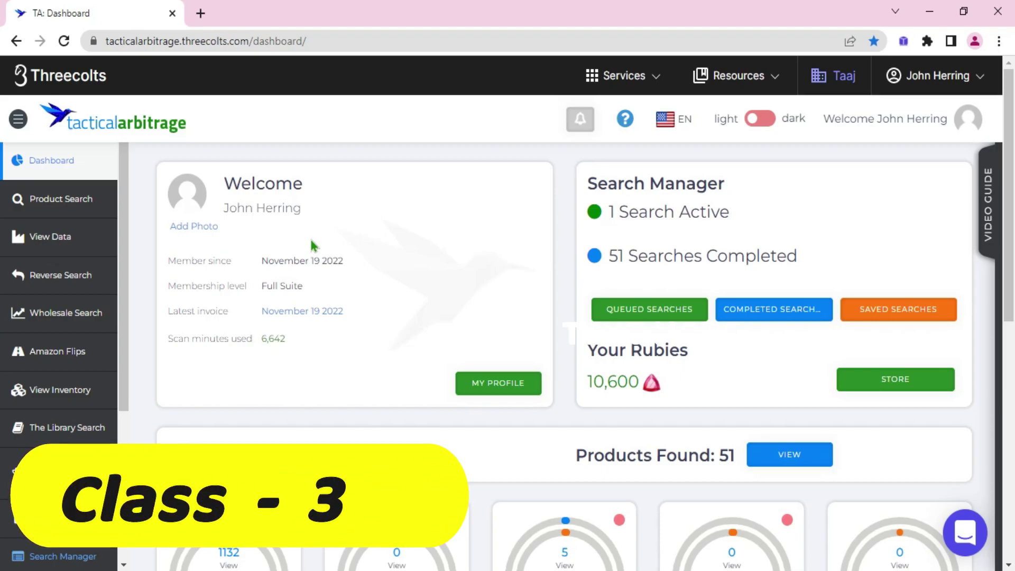
scroll(311, 244, "down", 1)
scroll(311, 245, "up", 1)
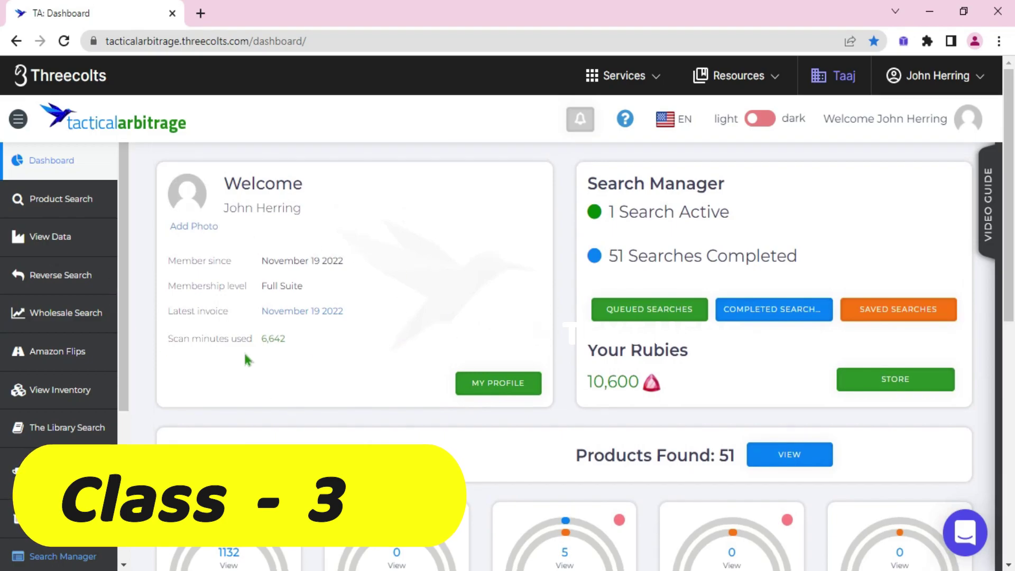
scroll(244, 351, "down", 2)
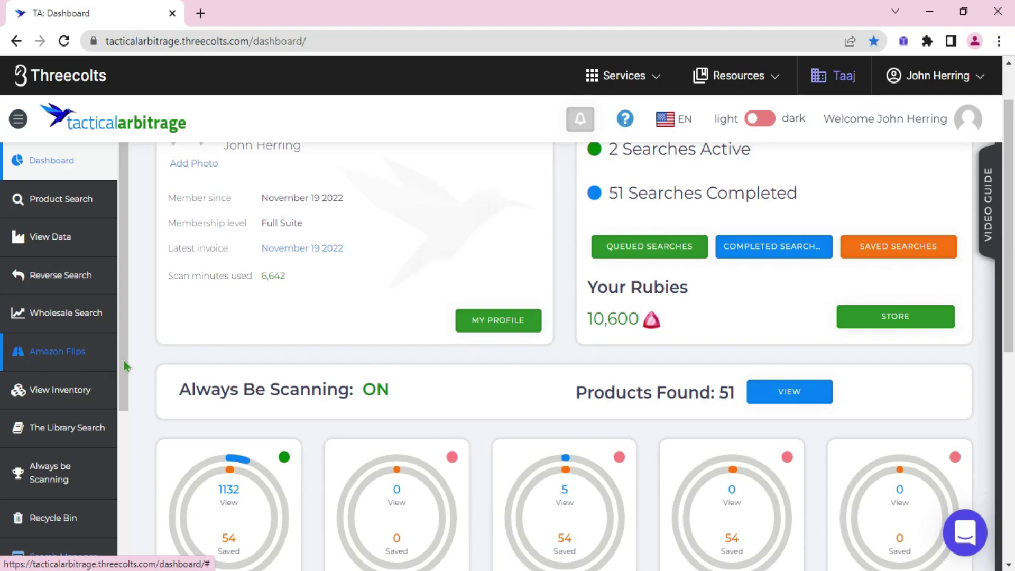
scroll(123, 383, "down", 1)
scroll(123, 382, "down", 1)
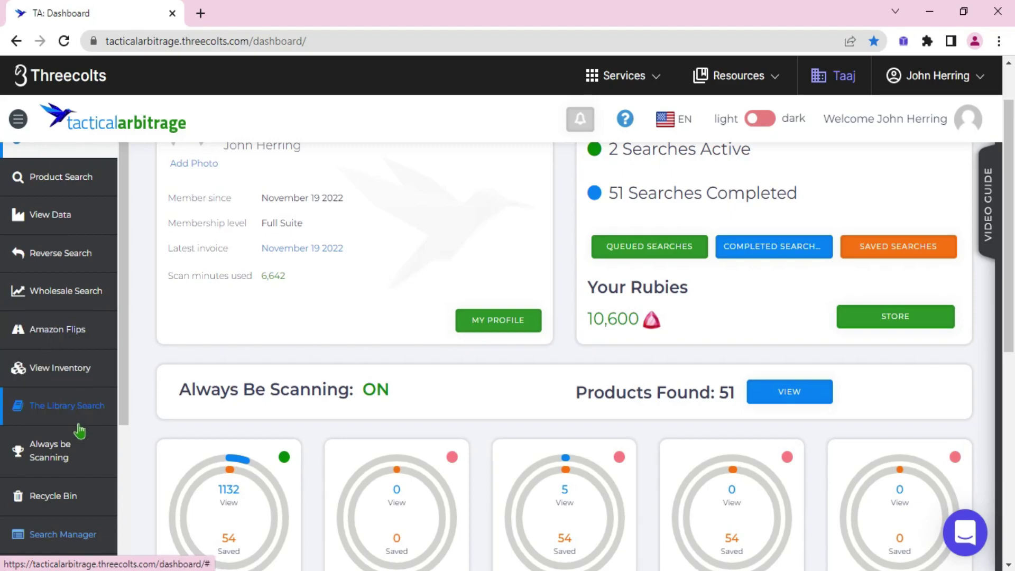
scroll(126, 412, "down", 1)
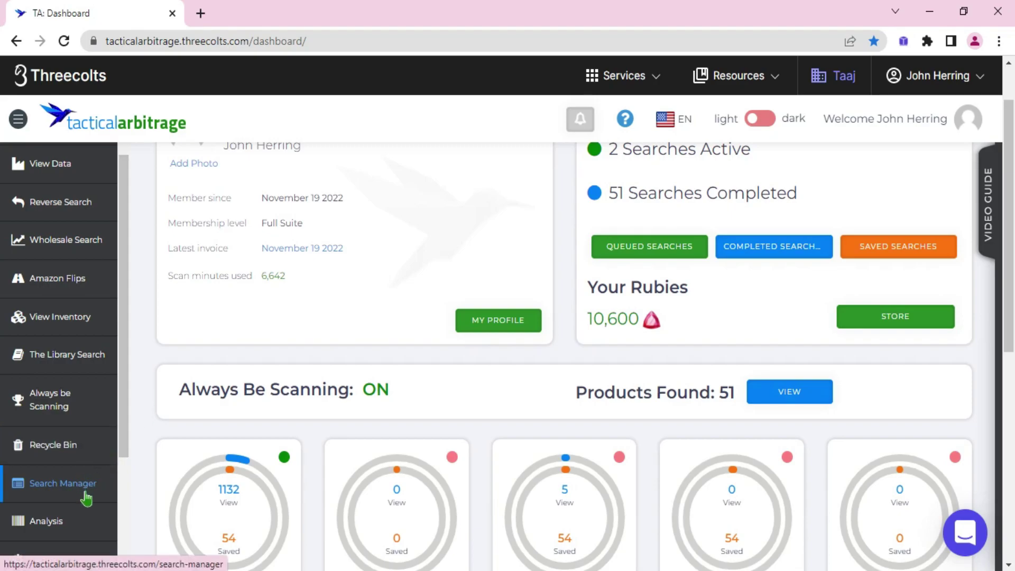
scroll(123, 476, "down", 1)
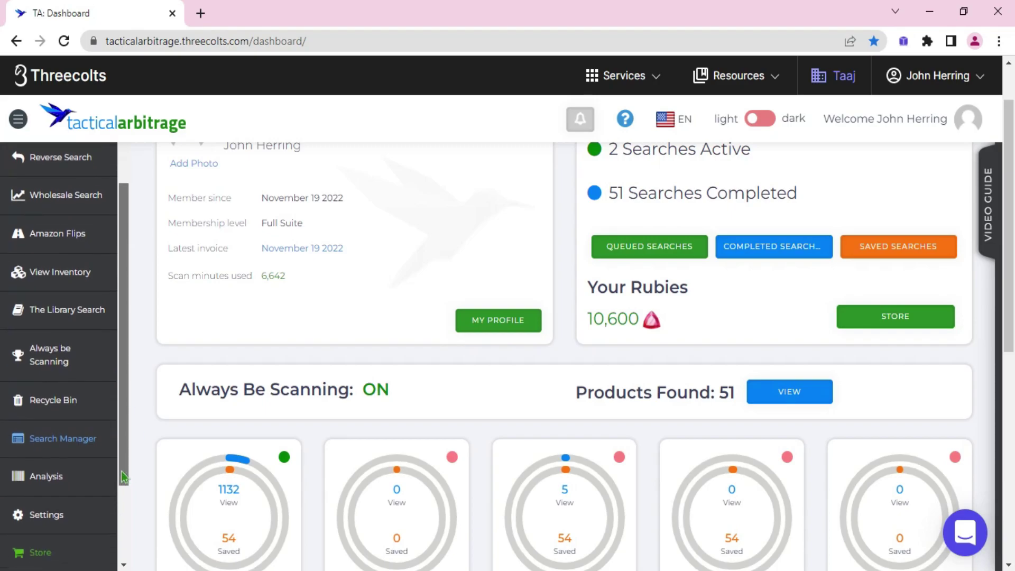
scroll(122, 476, "down", 2)
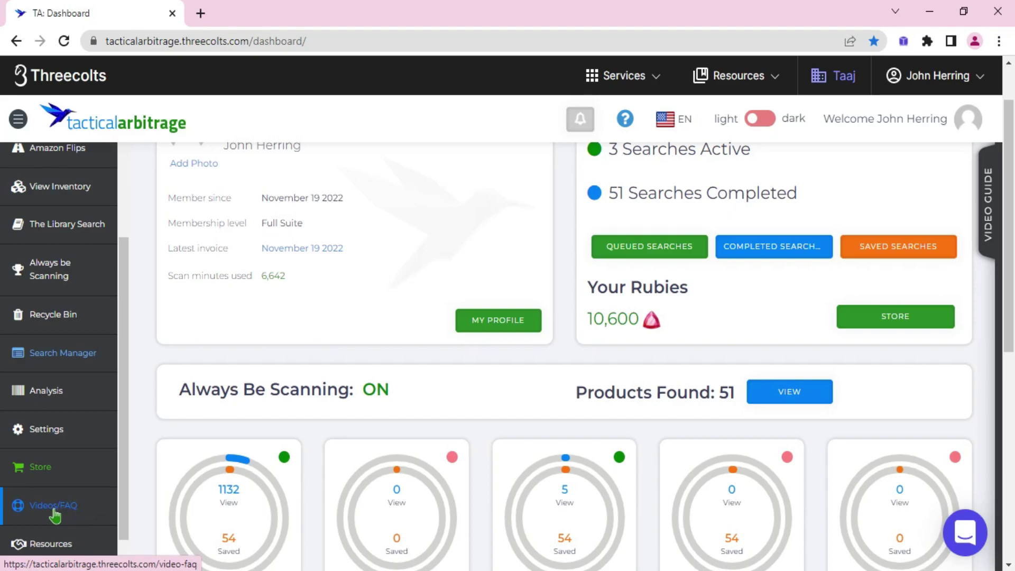
scroll(122, 488, "down", 1)
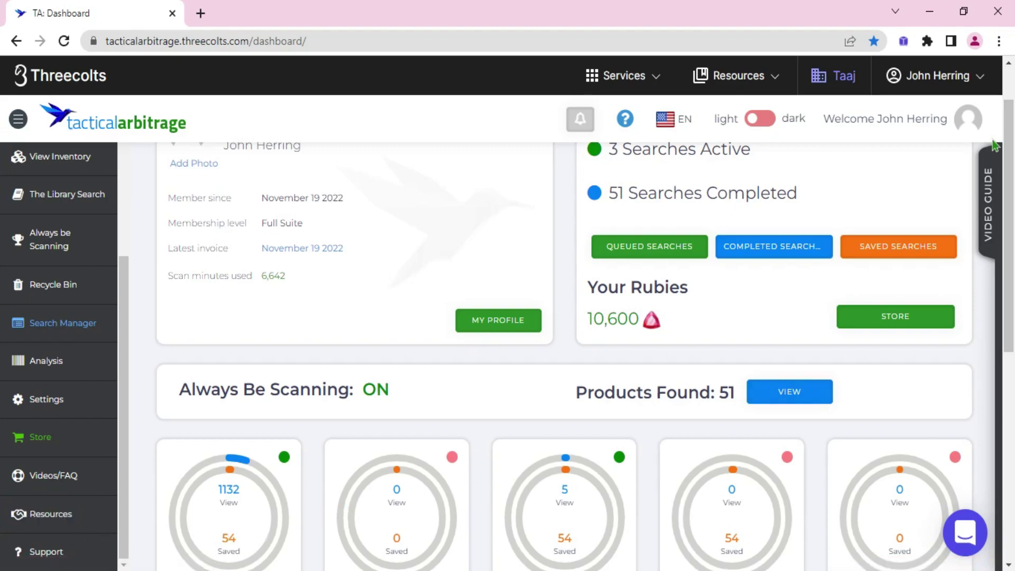
scroll(2, 92, "up", 1)
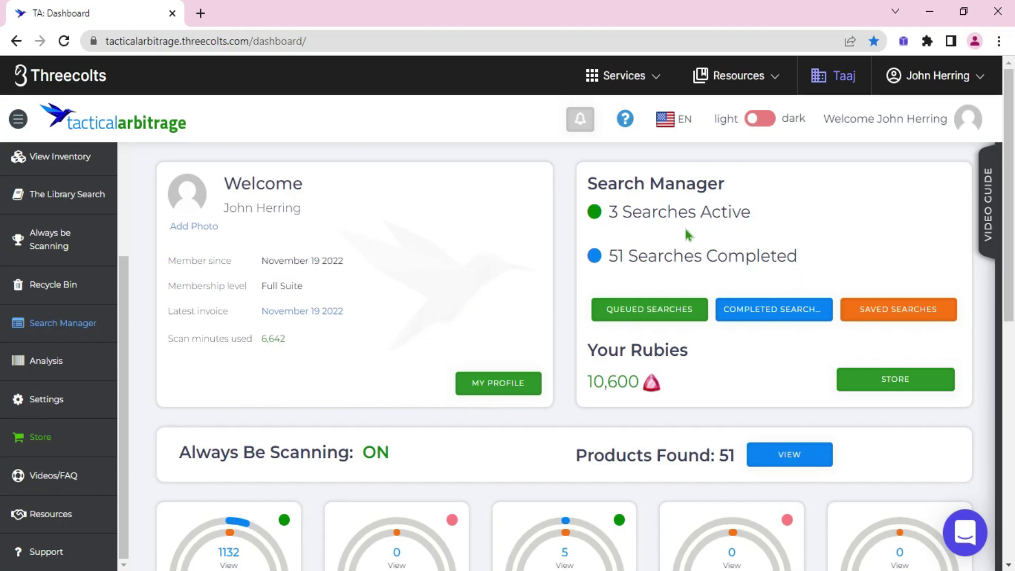
triple_click(674, 215)
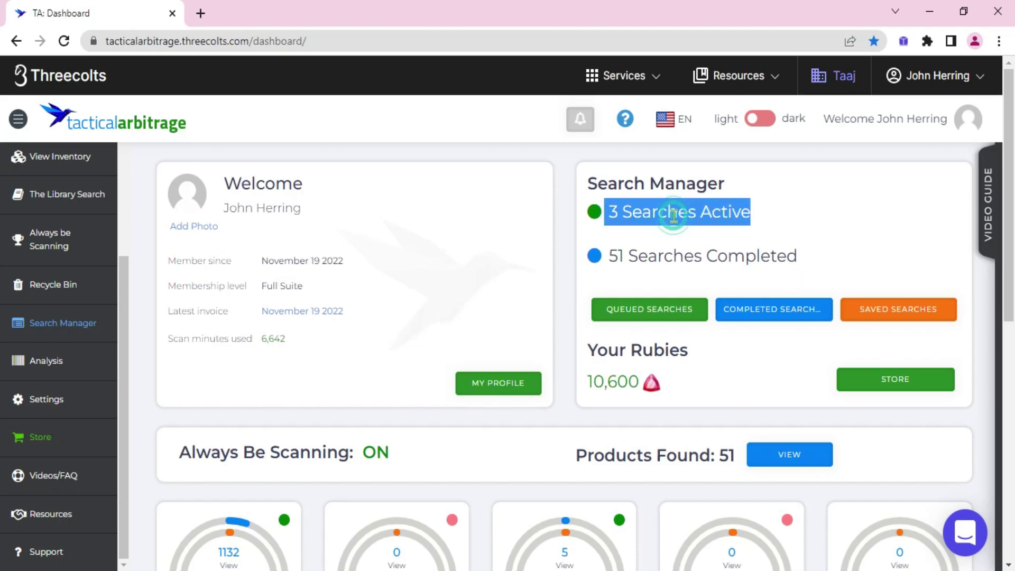
triple_click(666, 257)
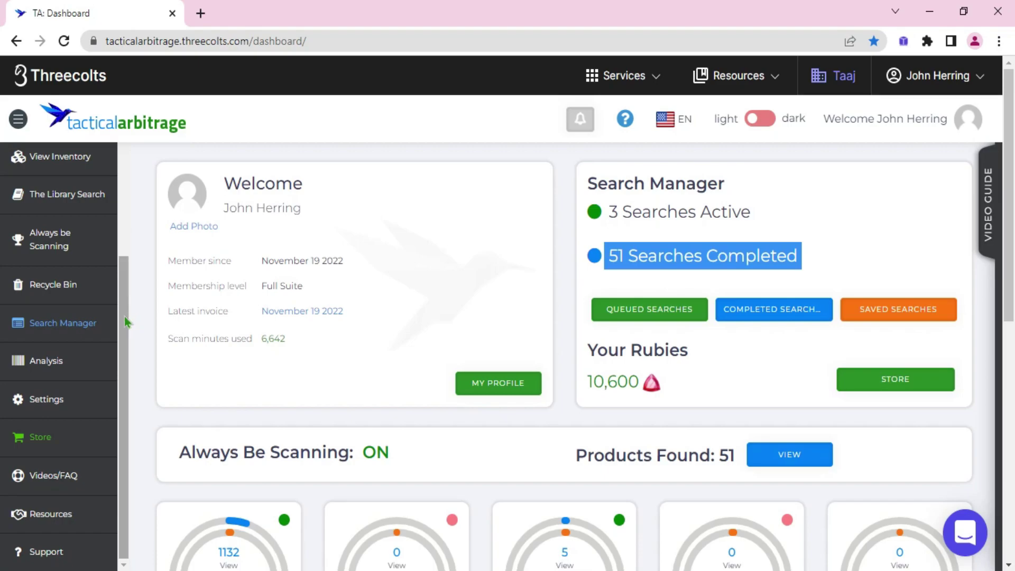
Open Product Search and switch it to advanced mode, declining to delete the current Easy Bulk list
left_click_drag(127, 313, 127, 197)
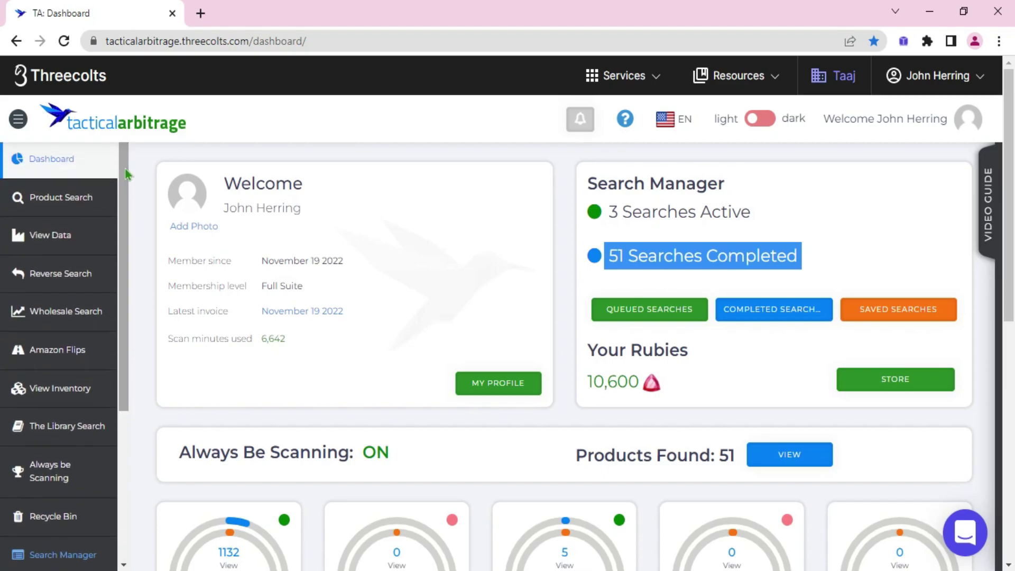
left_click(77, 205)
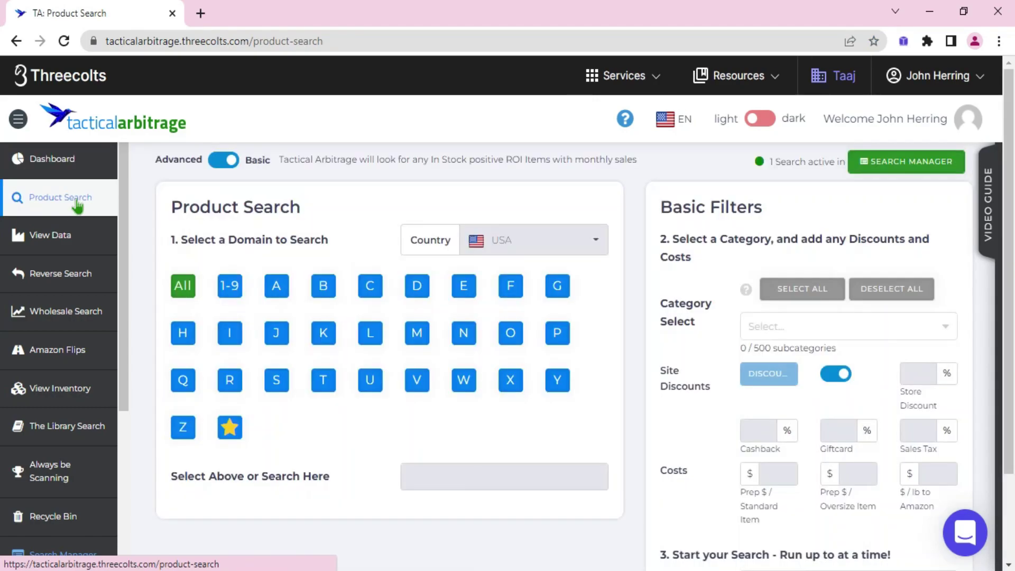
left_click(231, 163)
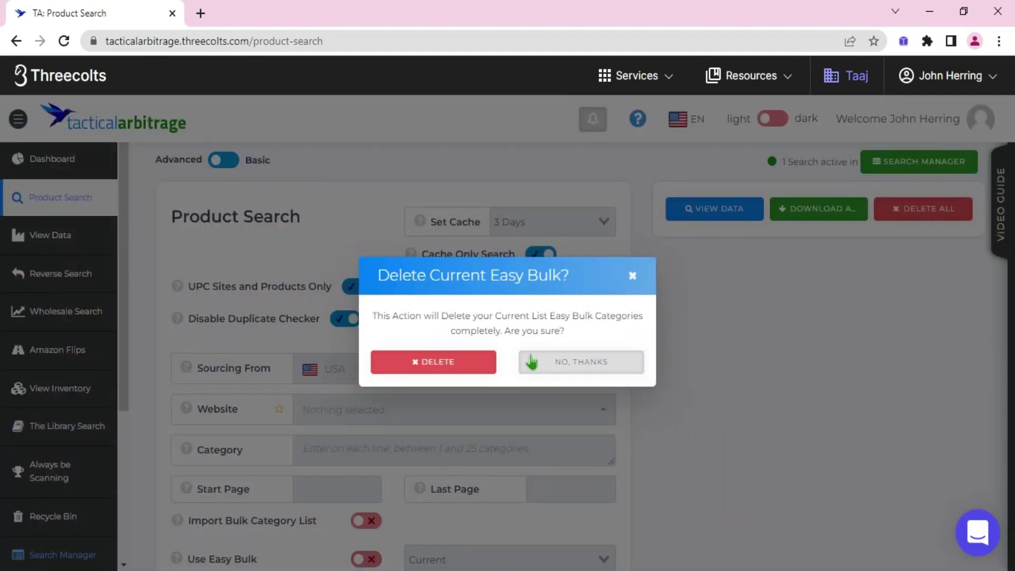
left_click(593, 363)
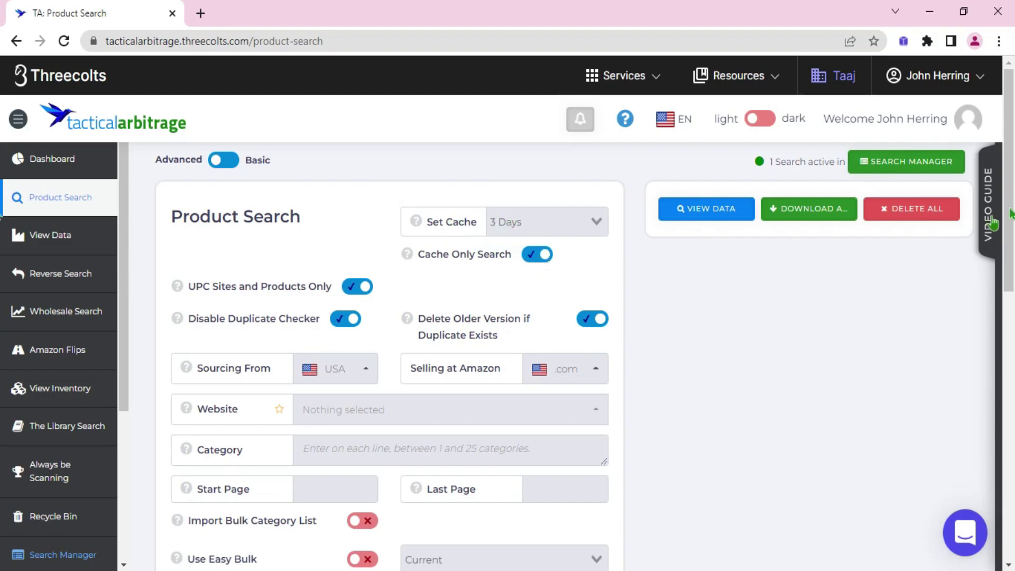
Examine the available sourcing countries and Amazon selling marketplaces for the product search, leaving the selections as they are
scroll(1011, 211, "down", 1)
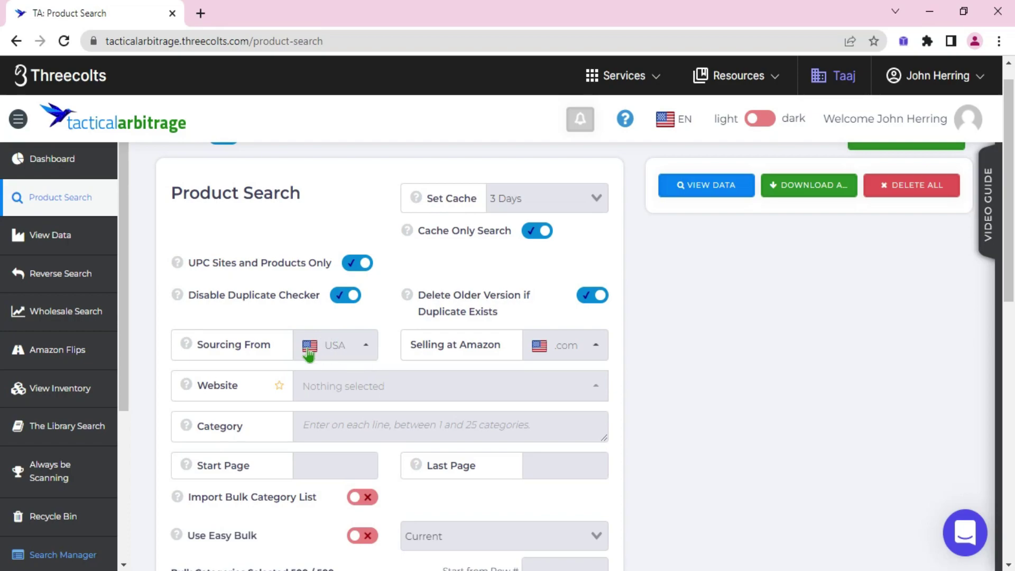
left_click(352, 347)
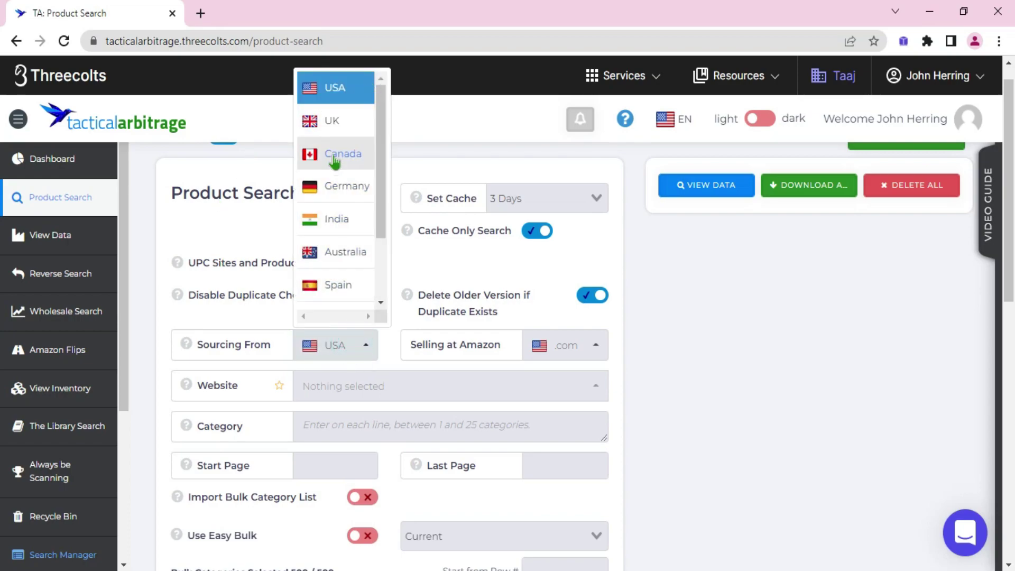
left_click(336, 348)
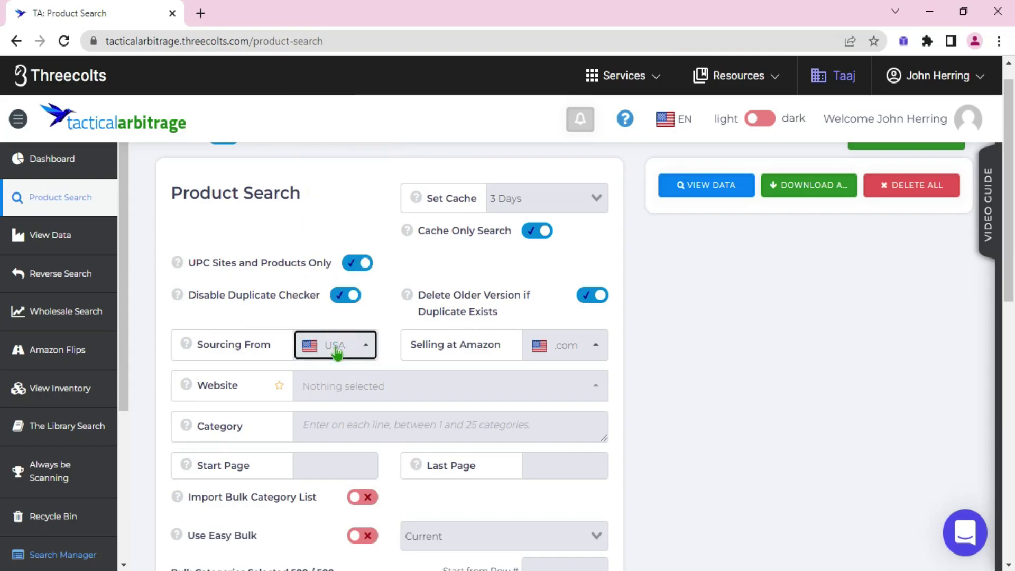
left_click(571, 353)
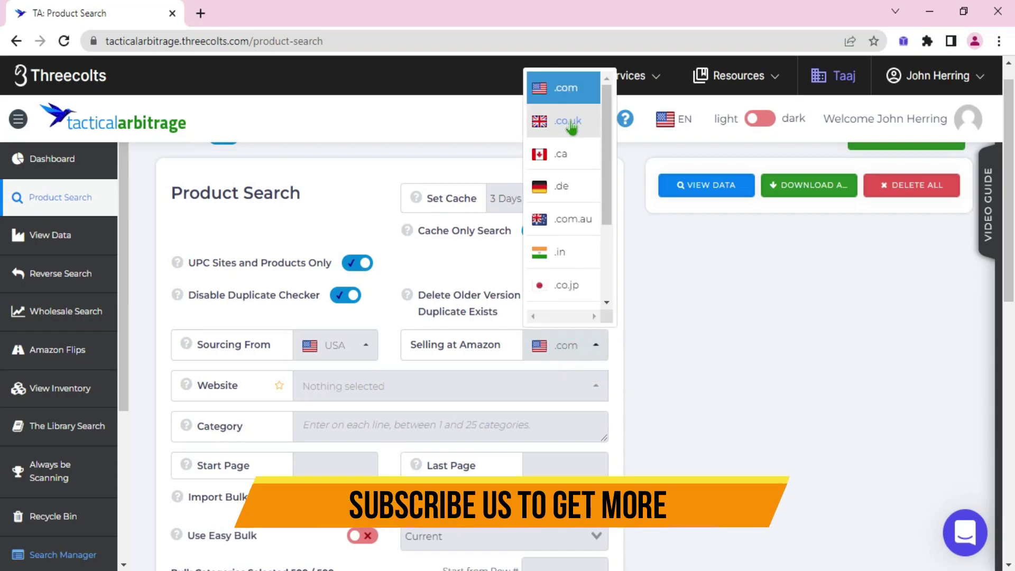
left_click(577, 354)
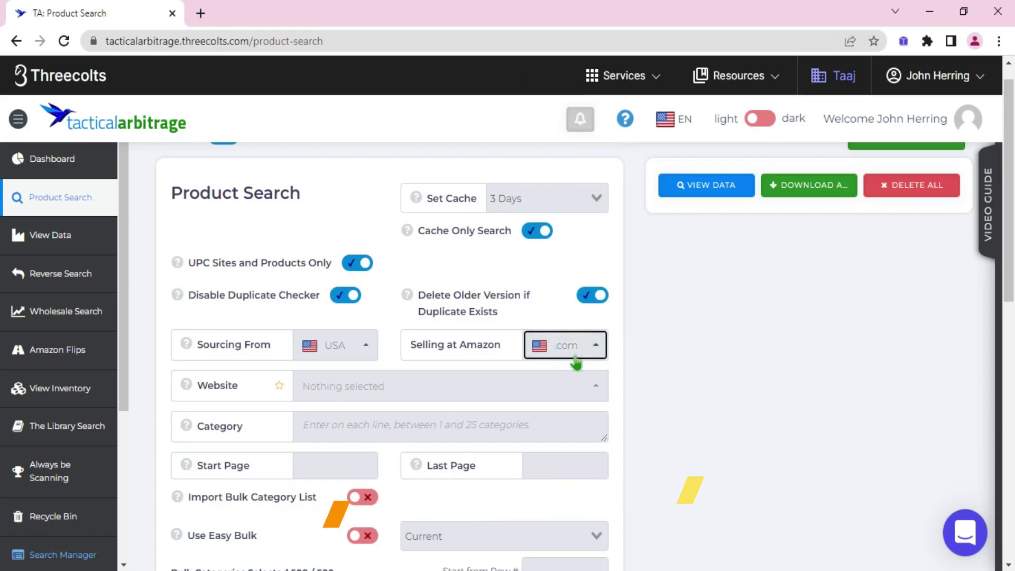
Choose kmart.com (UPC / EAN) from the favorites as the website for the product search
left_click(447, 390)
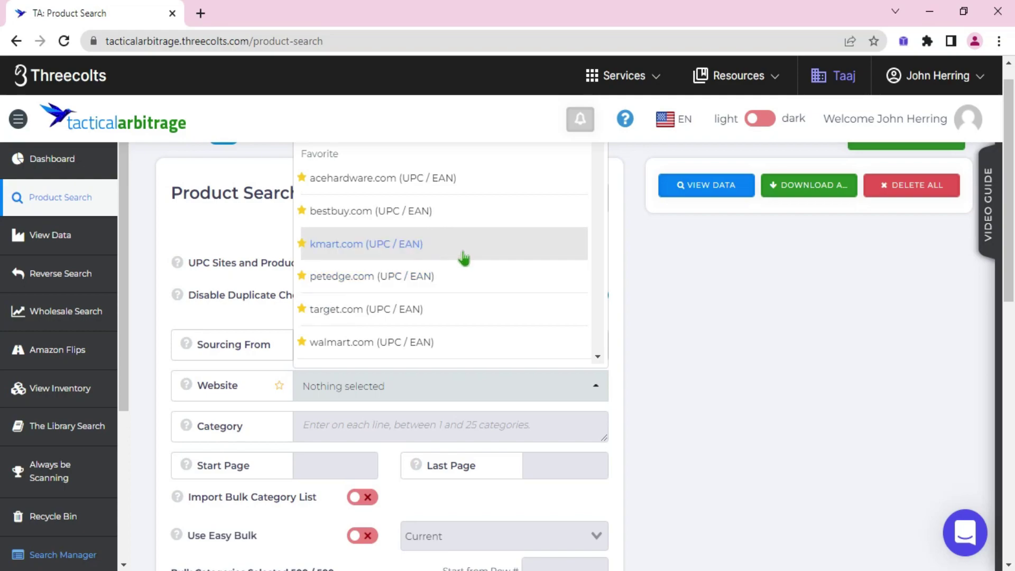
left_click(454, 402)
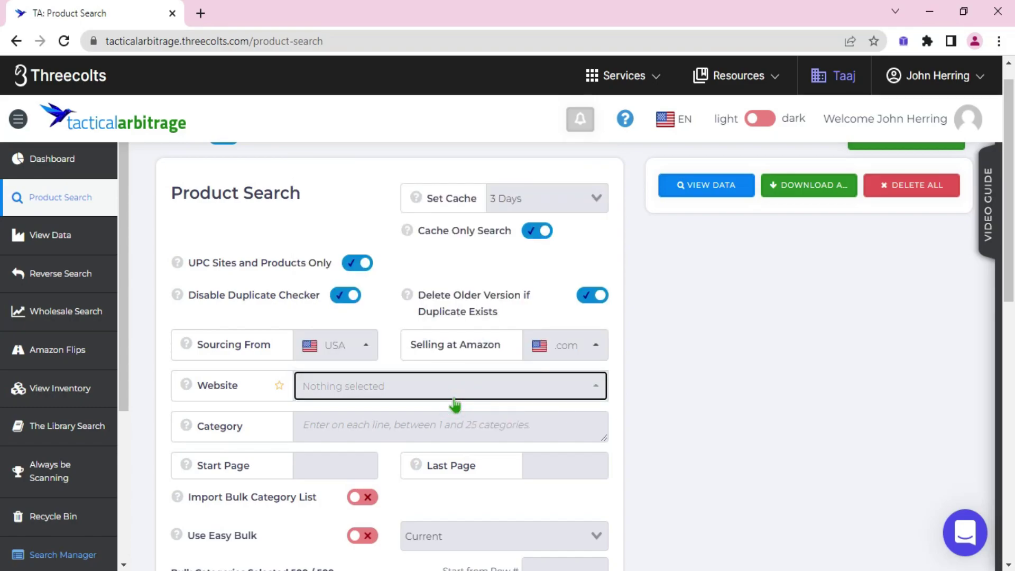
left_click(412, 389)
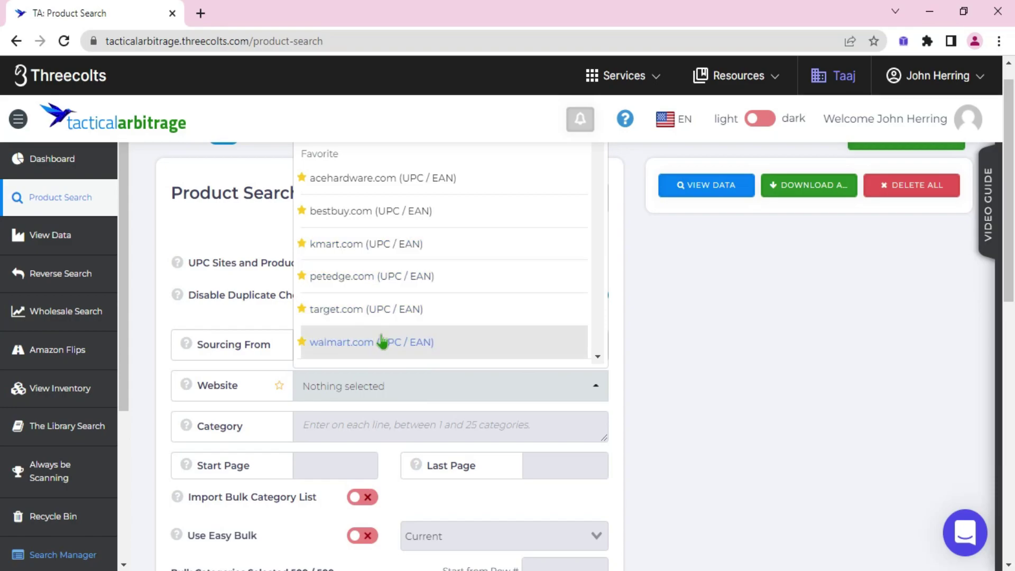
left_click(383, 250)
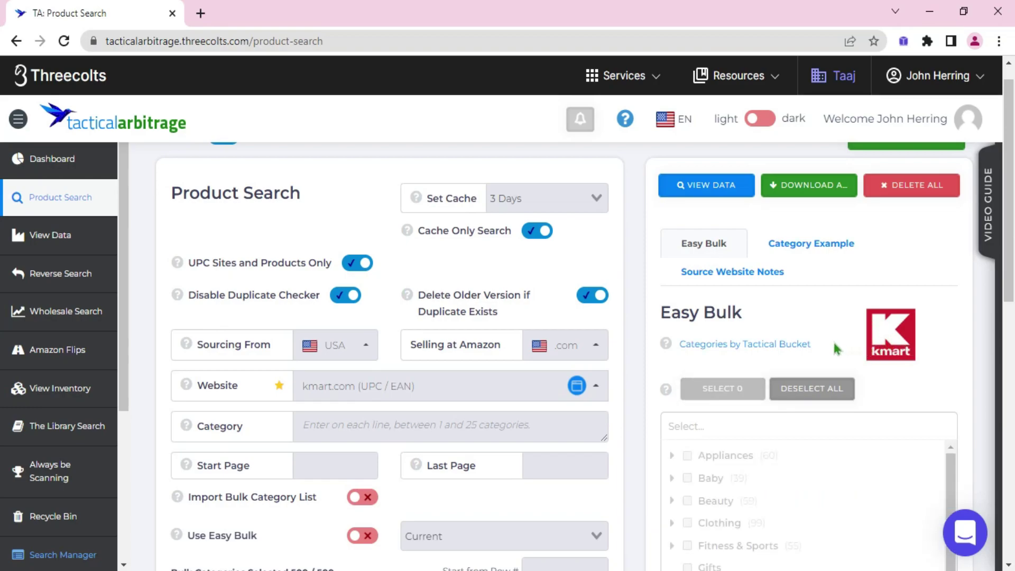
Enter Appliances as the category for the kmart.com product search
left_click(332, 427)
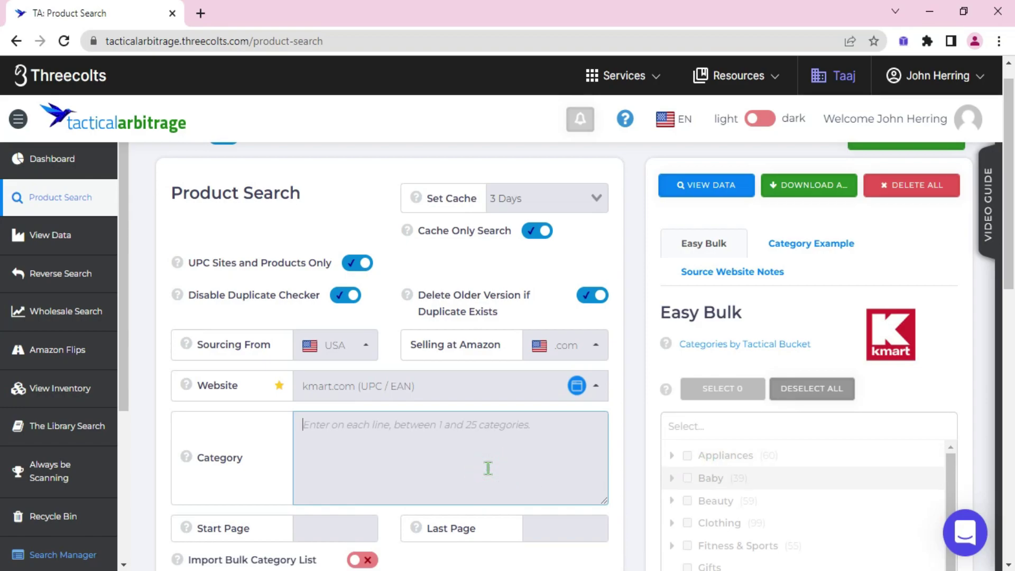
type("Appliances")
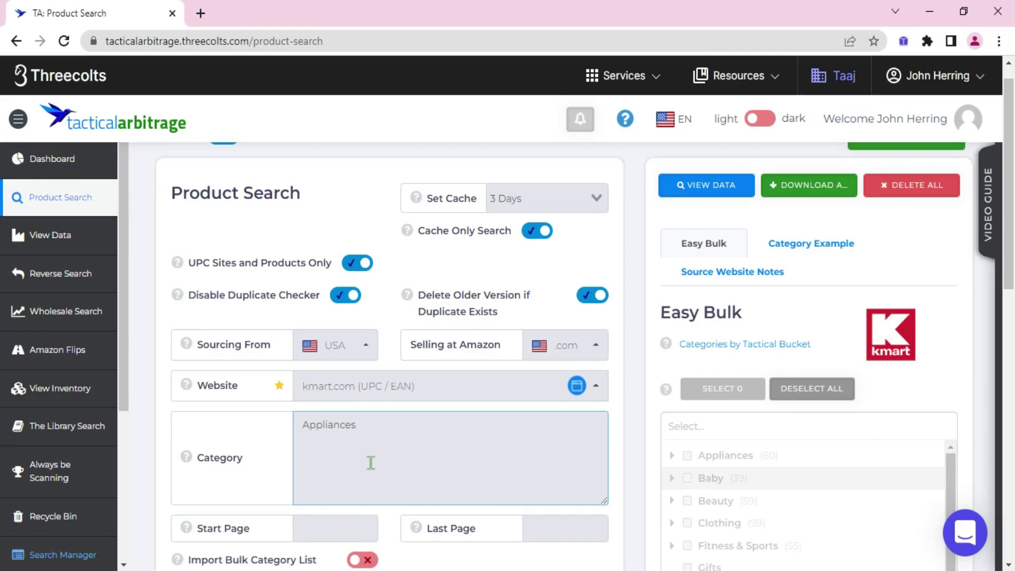
left_click(736, 388)
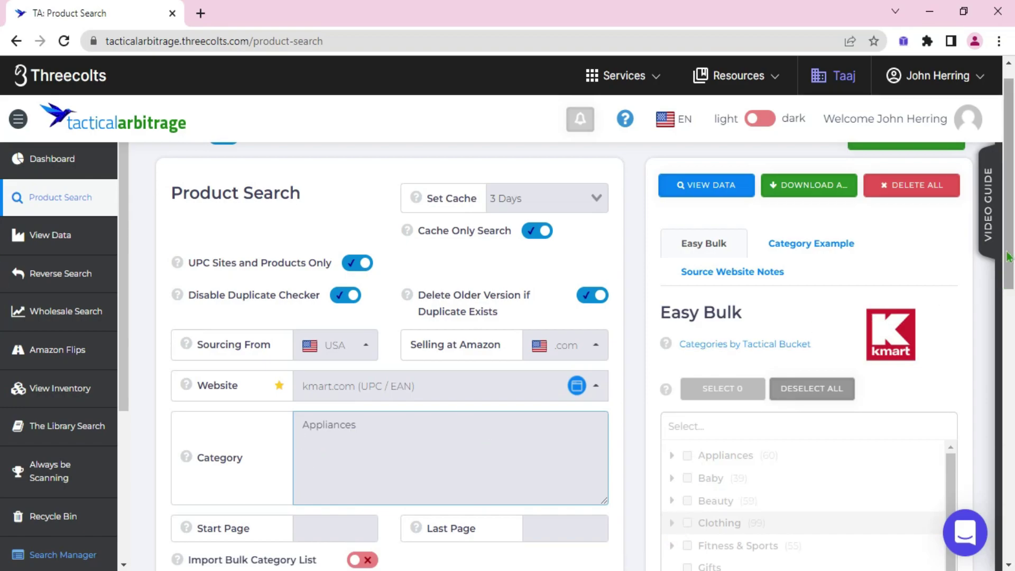
Check the Easy Bulk list options and run the kmart.com product search
left_click_drag(1008, 258, 1009, 349)
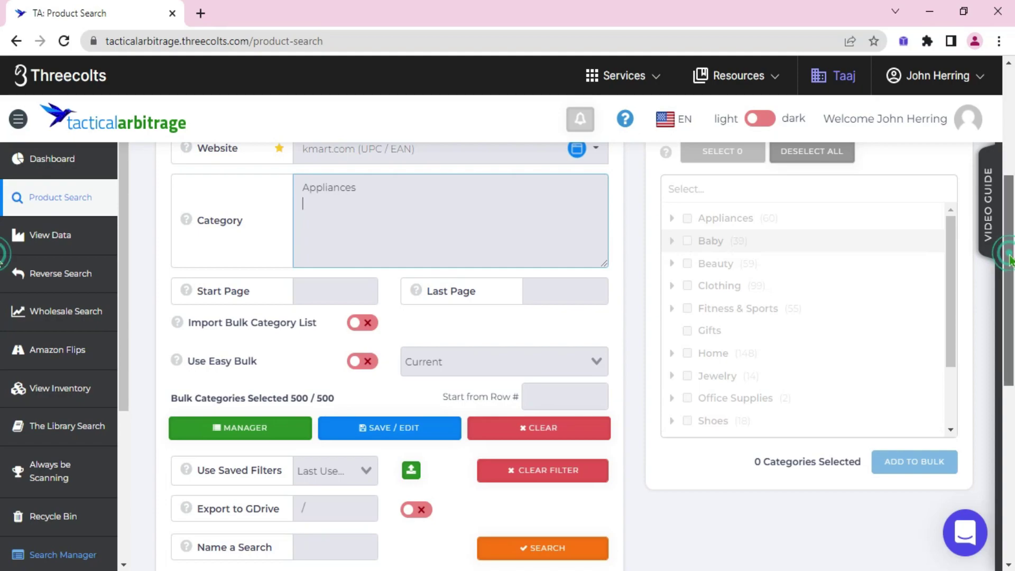
scroll(1009, 259, "down", 1)
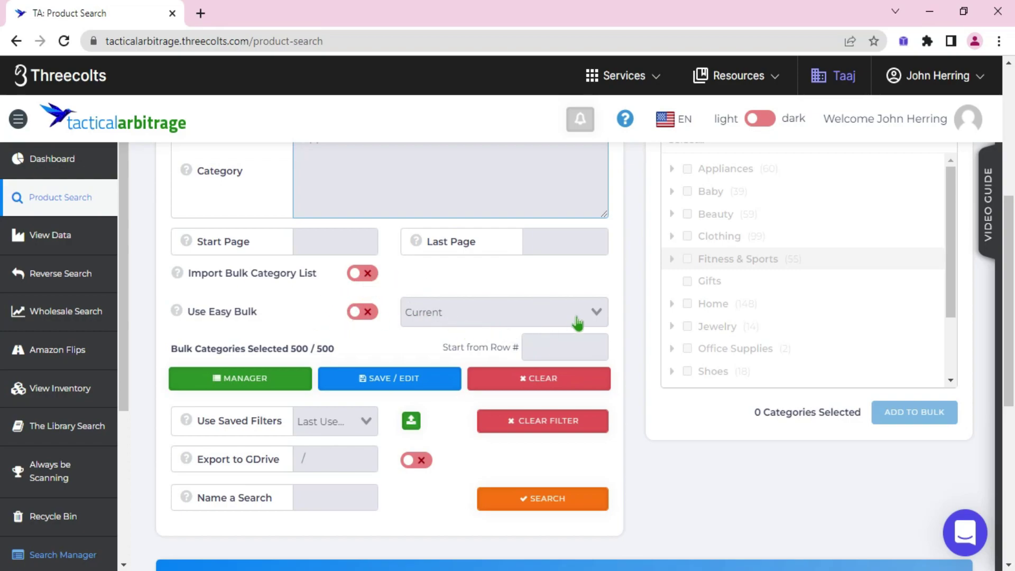
left_click(510, 320)
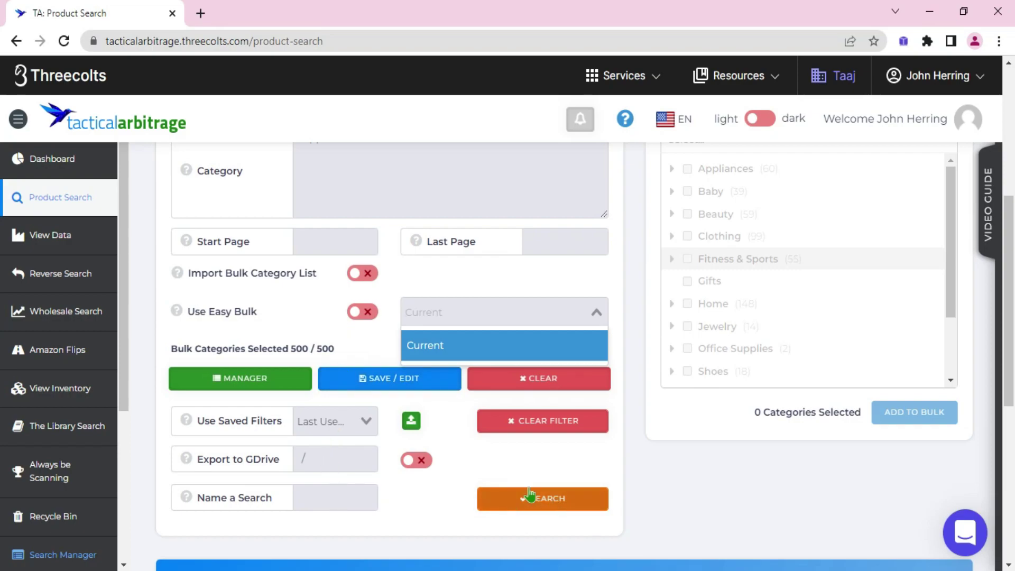
left_click(512, 509)
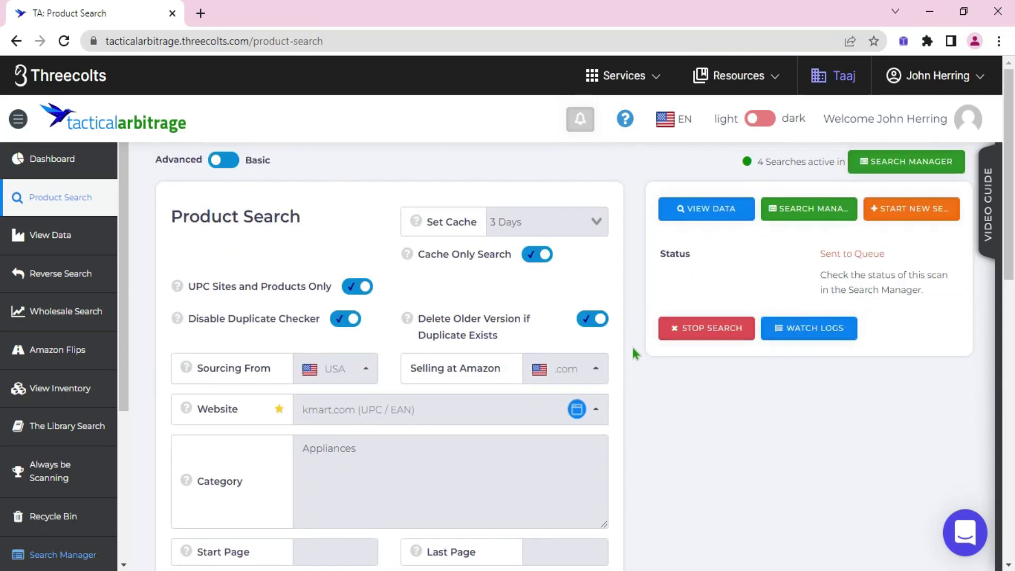
Switch Product Search back to basic mode and start a new search
left_click(715, 211)
left_click(220, 170)
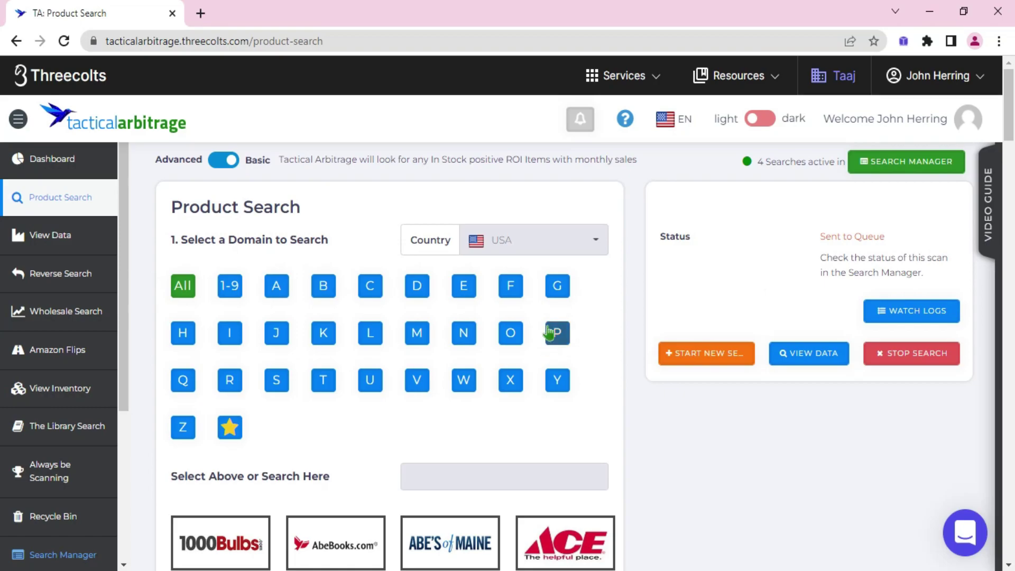
left_click(715, 350)
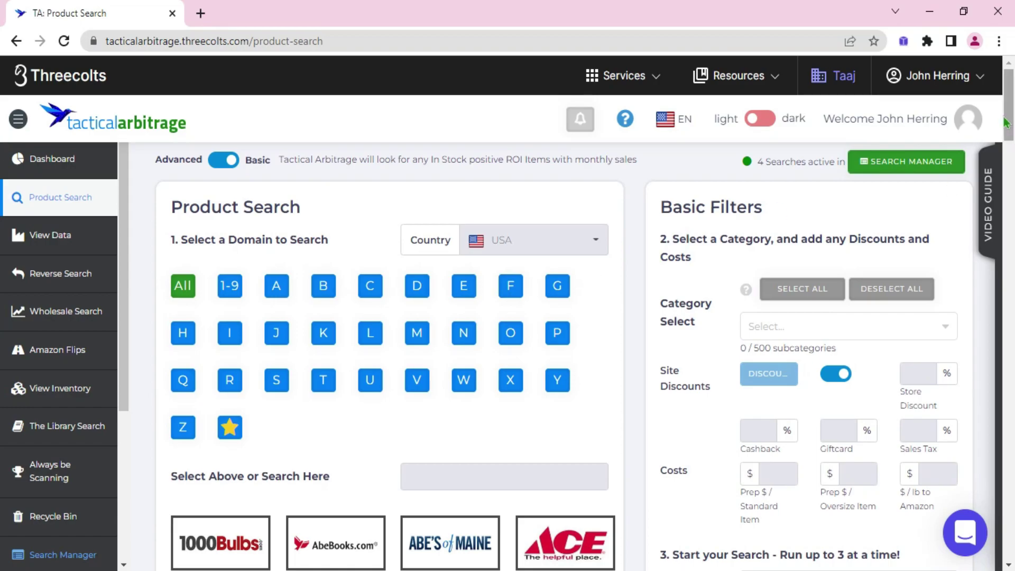
Filter the source domains to those starting with the letter S
mouse_move(1008, 123)
left_mouse_down()
mouse_move(1007, 165)
mouse_move(1008, 106)
left_mouse_up()
left_click(276, 385)
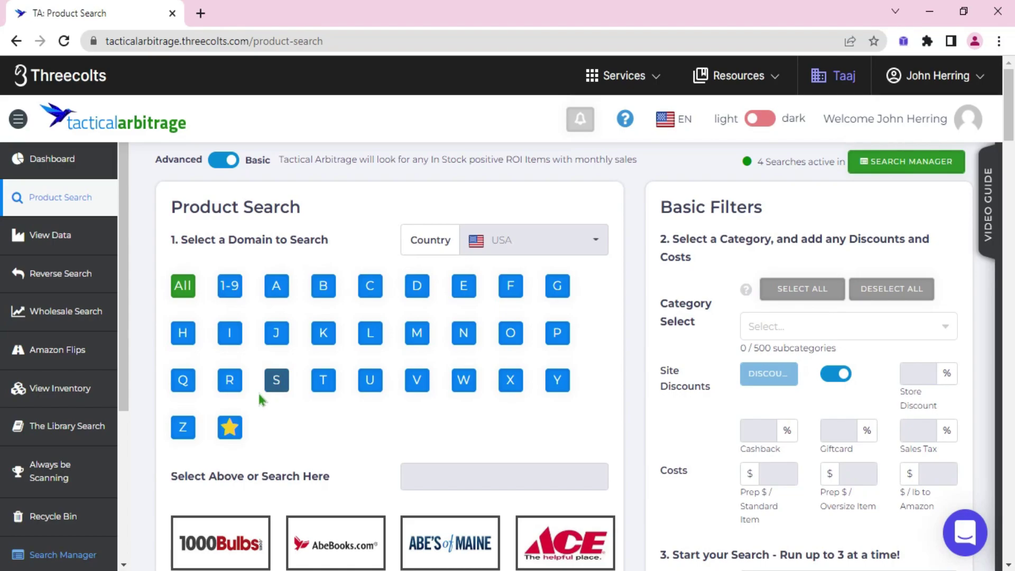
left_click(281, 392)
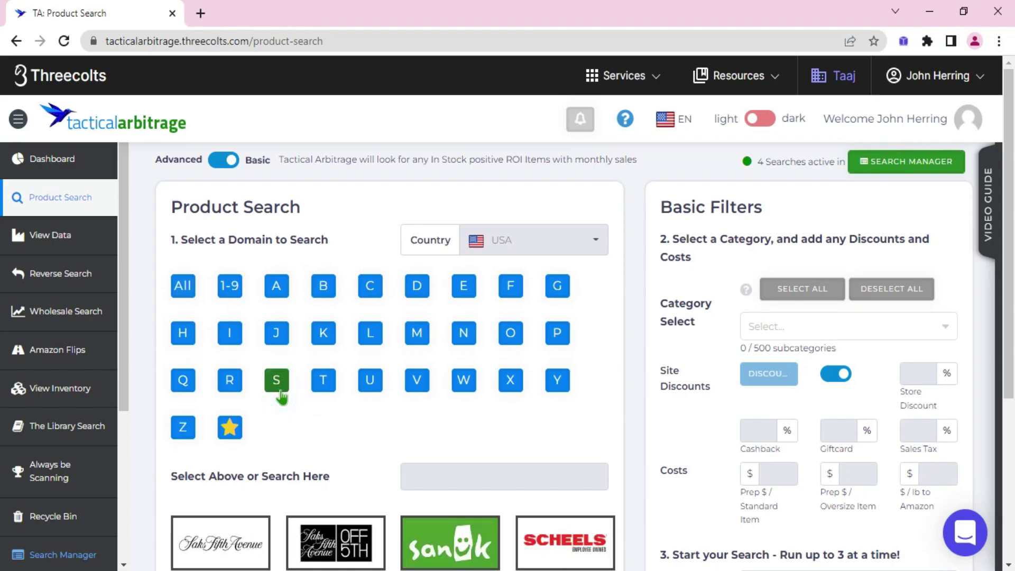
Filter the source domains to those starting with the letter W and choose Walmart as the store to search
scroll(3, 244, "down", 5)
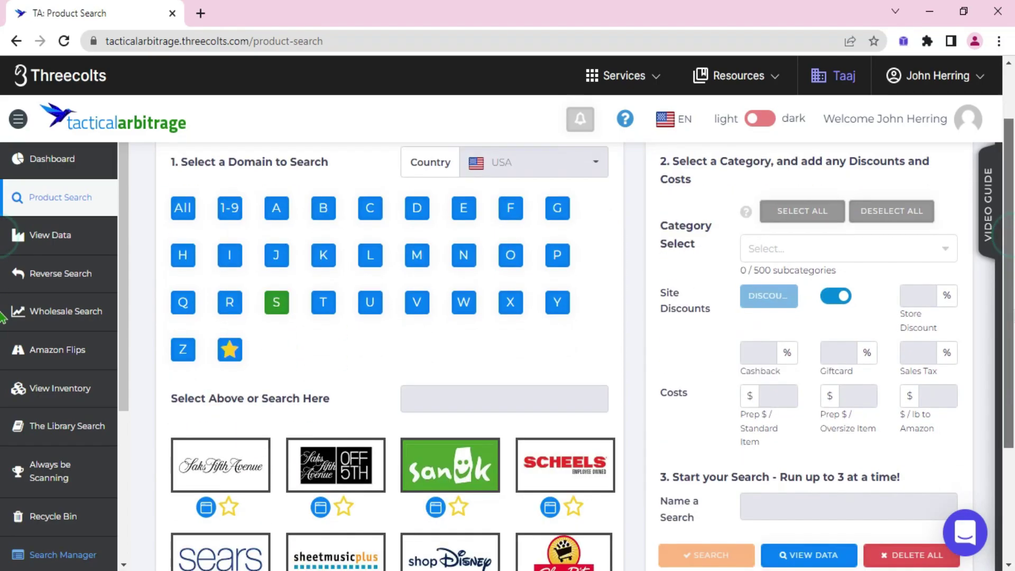
scroll(489, 296, "up", 3)
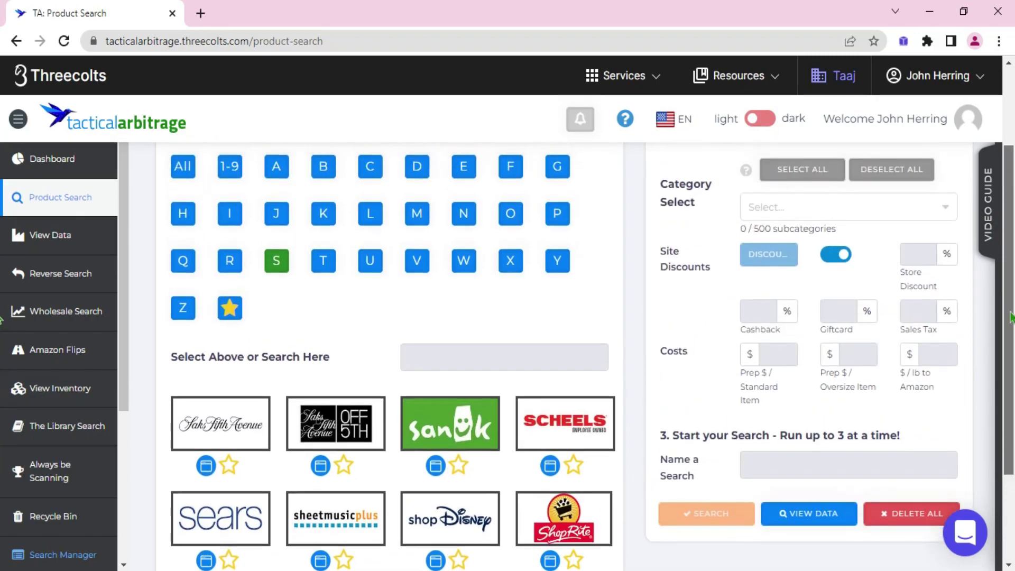
left_click(468, 291)
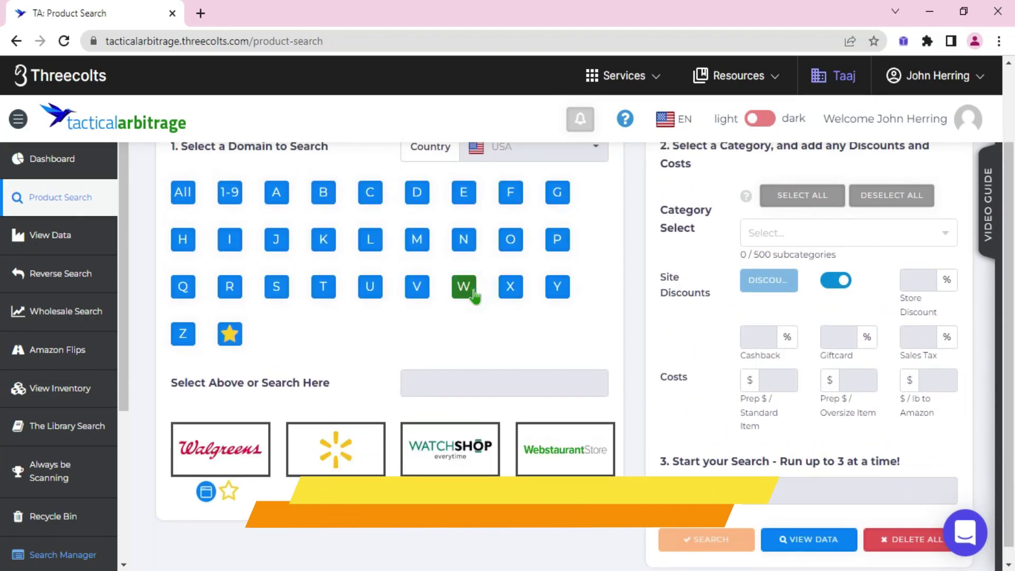
left_click(330, 449)
Select all Walmart categories up to the subcategory limit and apply the category selection
scroll(740, 318, "up", 2)
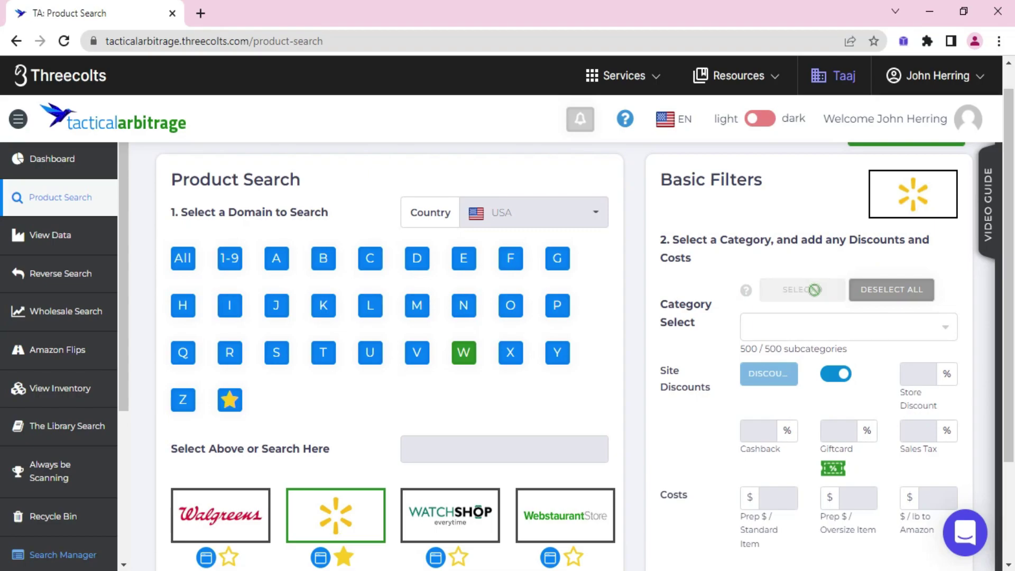
left_click(833, 329)
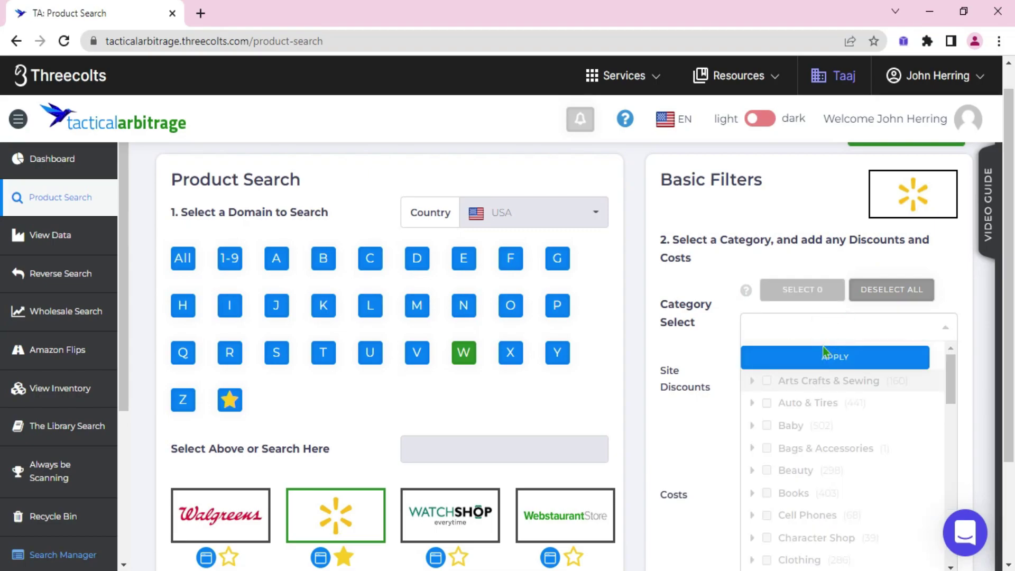
left_click(818, 364)
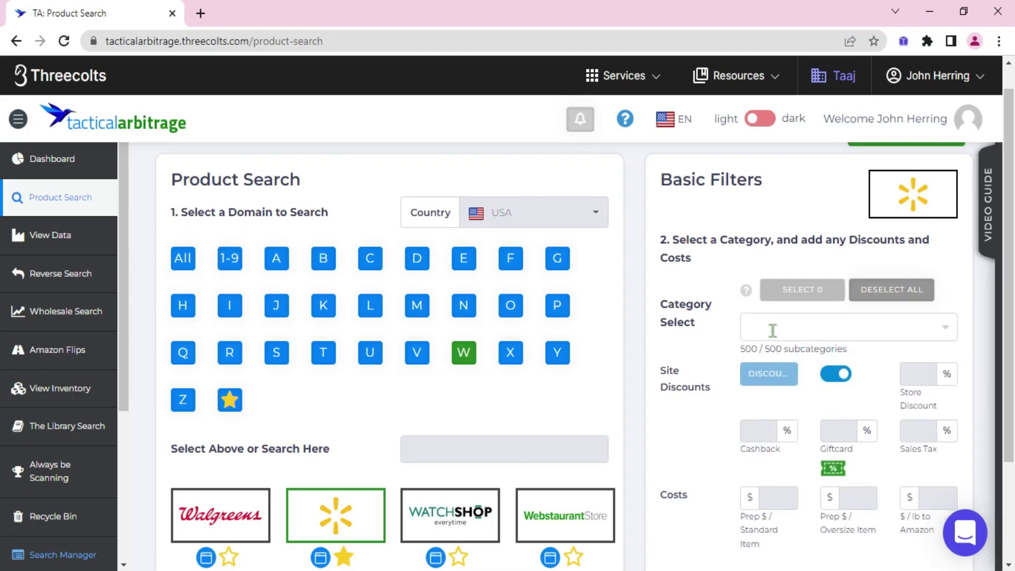
triple_click(746, 347)
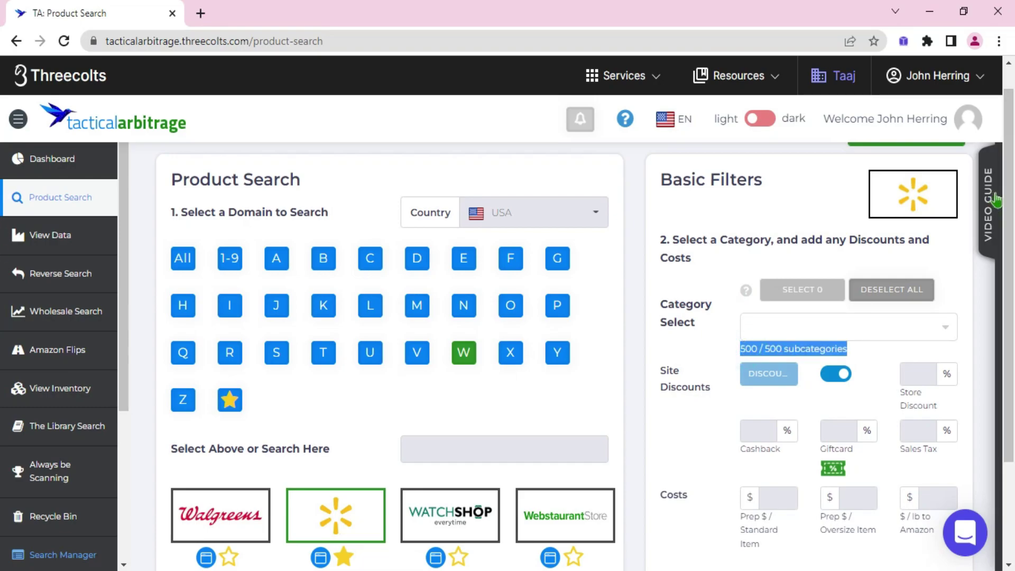
Toggle the site discounts setting to check Walmart's cashback, gift card and sales tax fields, and switch it back
scroll(3, 238, "down", 3)
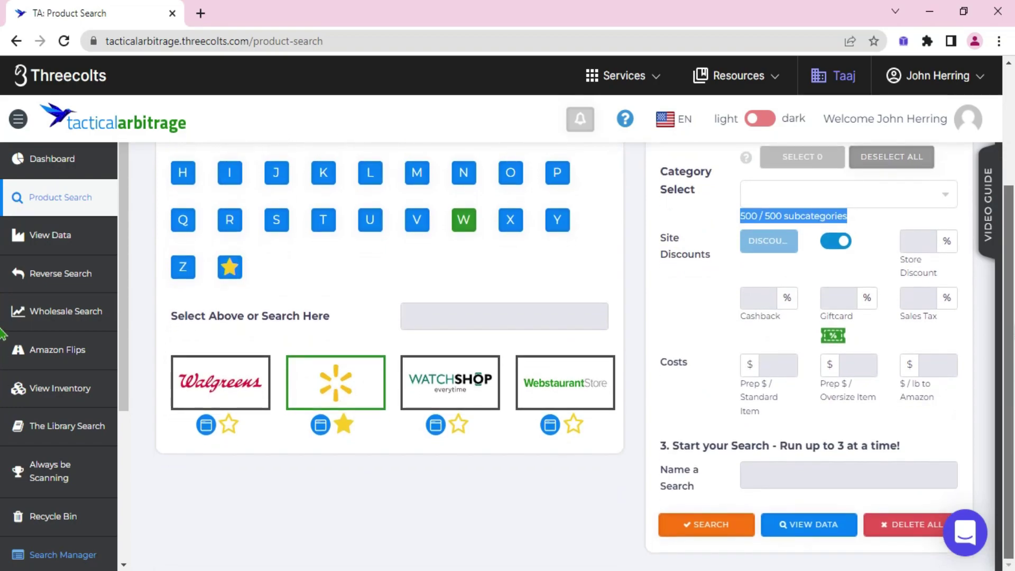
scroll(3, 341, "up", 1)
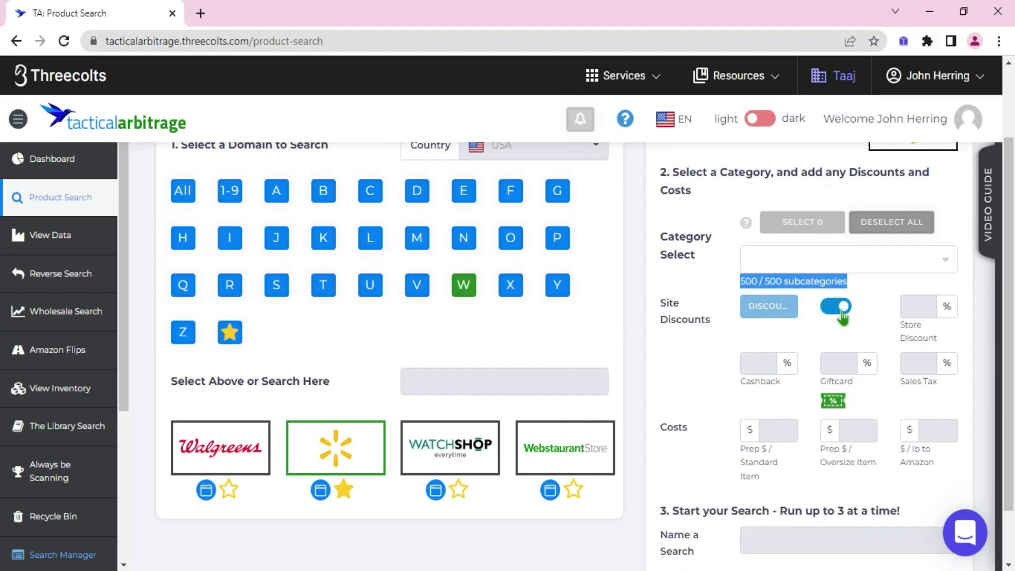
left_click(840, 309)
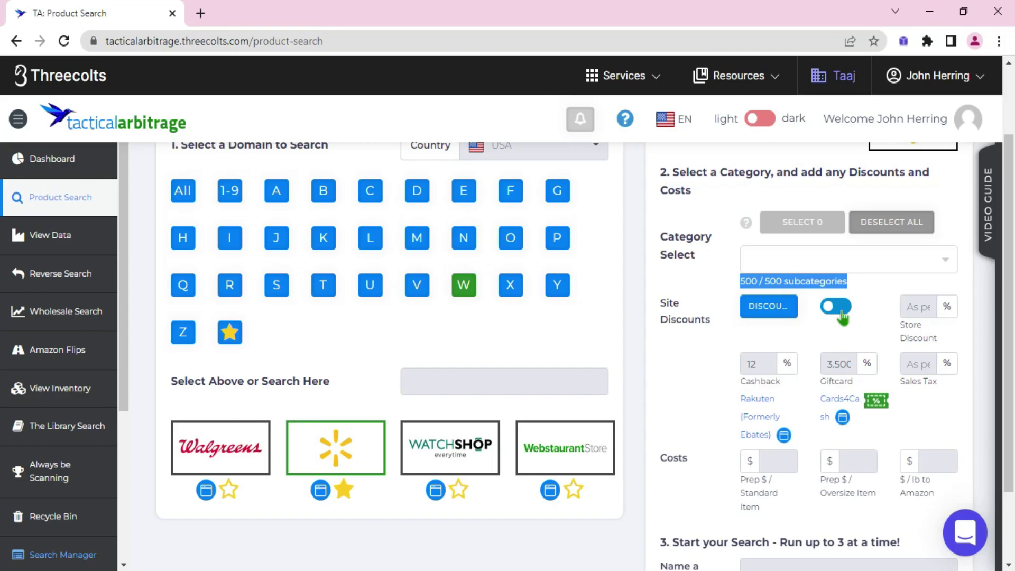
left_click(914, 370)
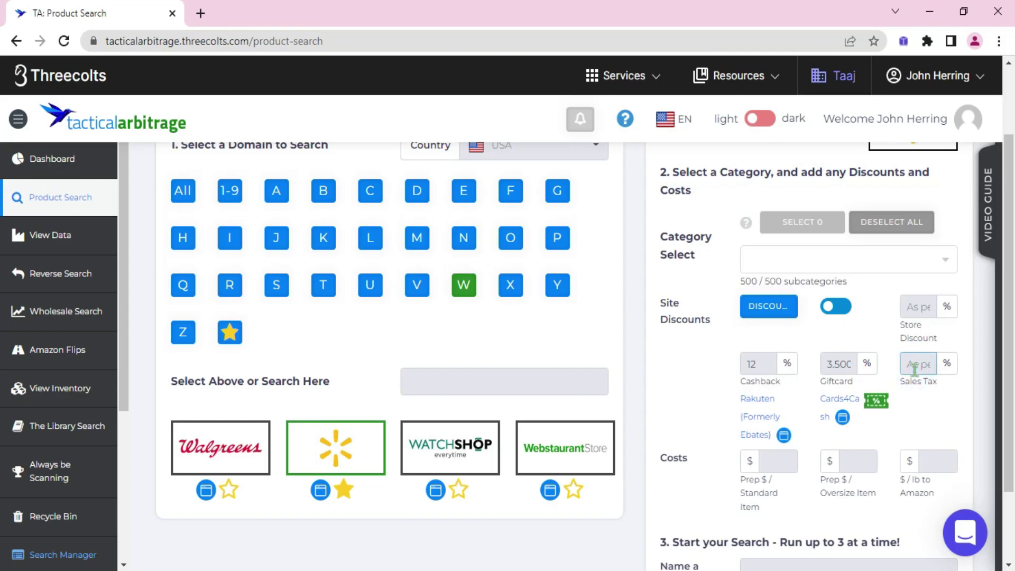
left_click(835, 308)
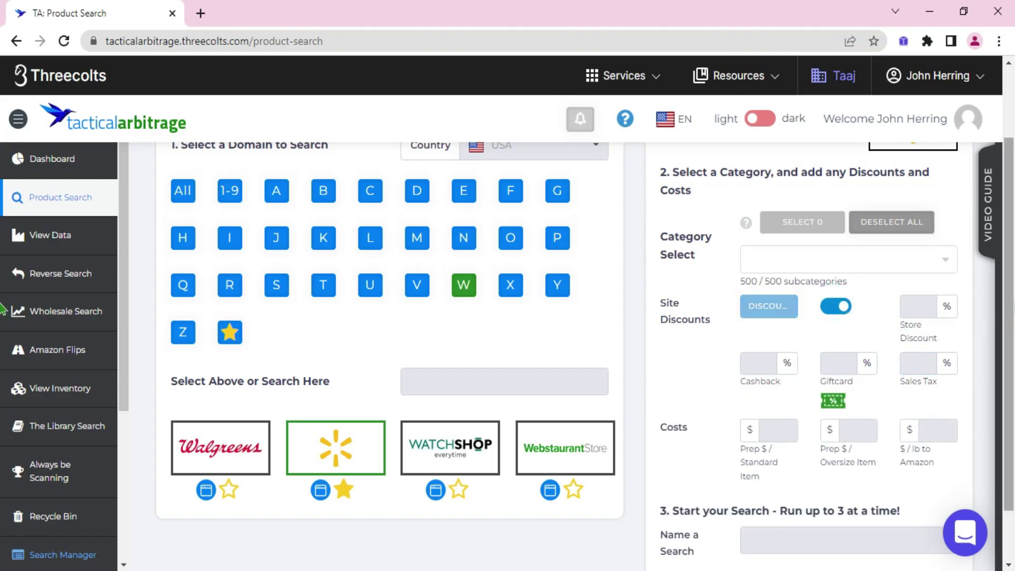
Name the search Walmart and start it
scroll(2, 309, "down", 1)
left_click(815, 470)
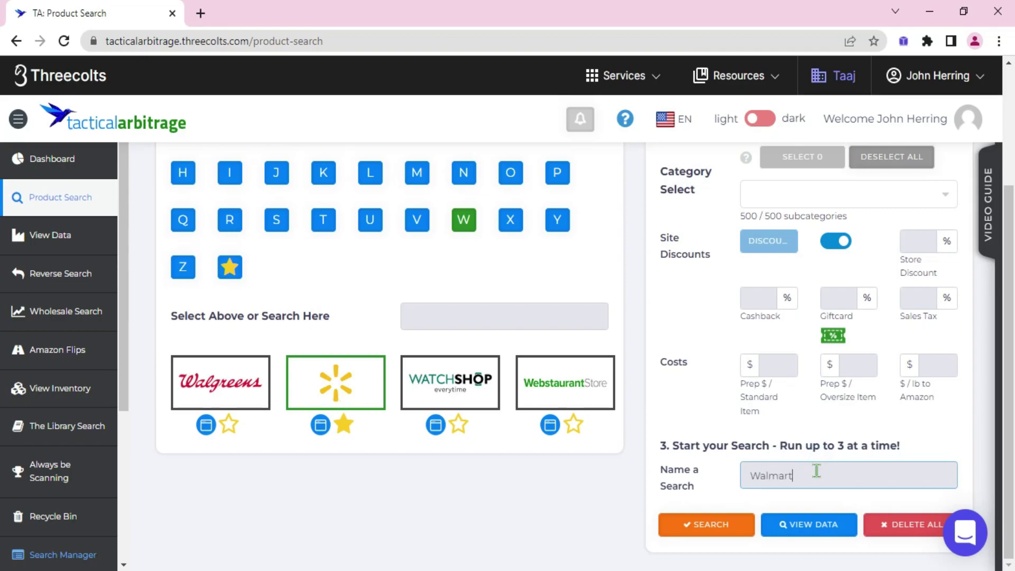
type("Walmart")
left_click(693, 530)
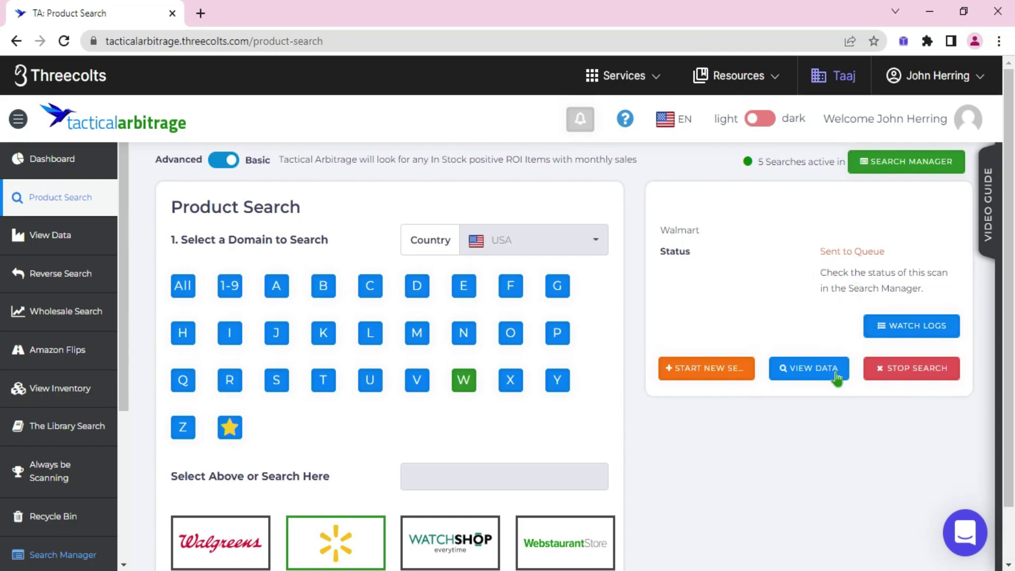
View the data of the Walmart search, check its item count, and return to the Product Search page
left_click(816, 367)
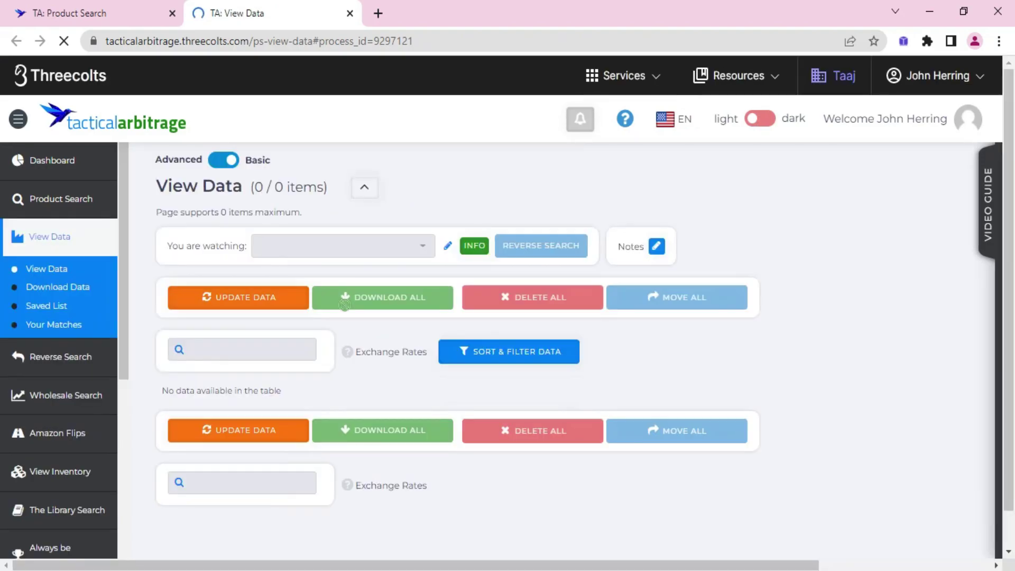
triple_click(292, 187)
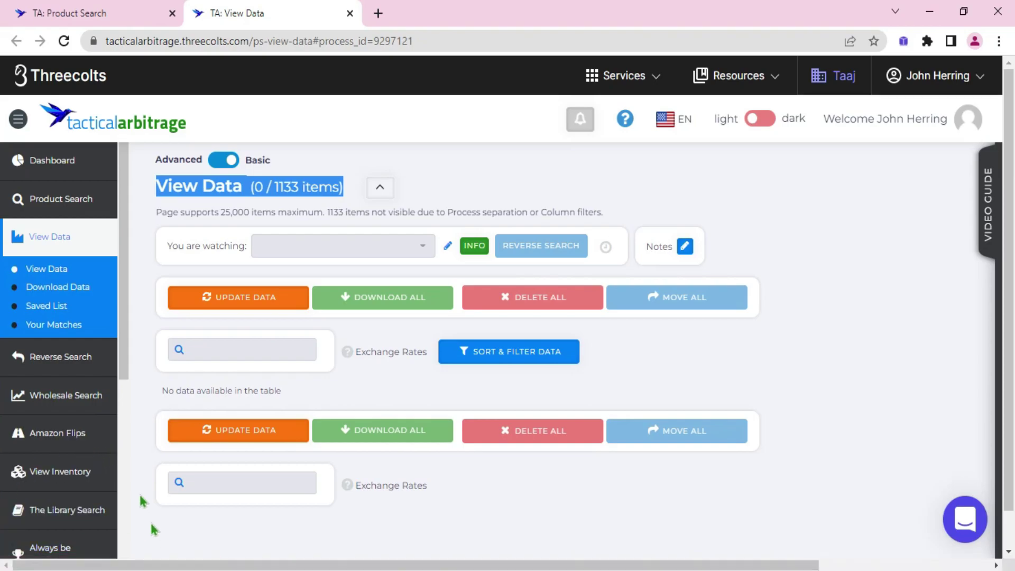
mouse_move(127, 311)
left_mouse_down()
mouse_move(127, 377)
mouse_move(126, 312)
left_mouse_up()
left_click(111, 7)
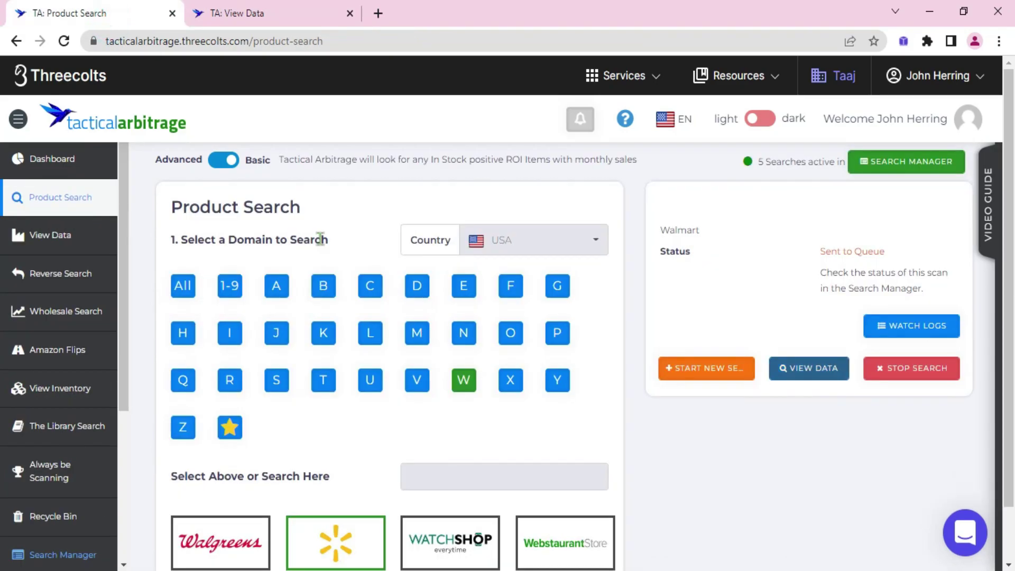